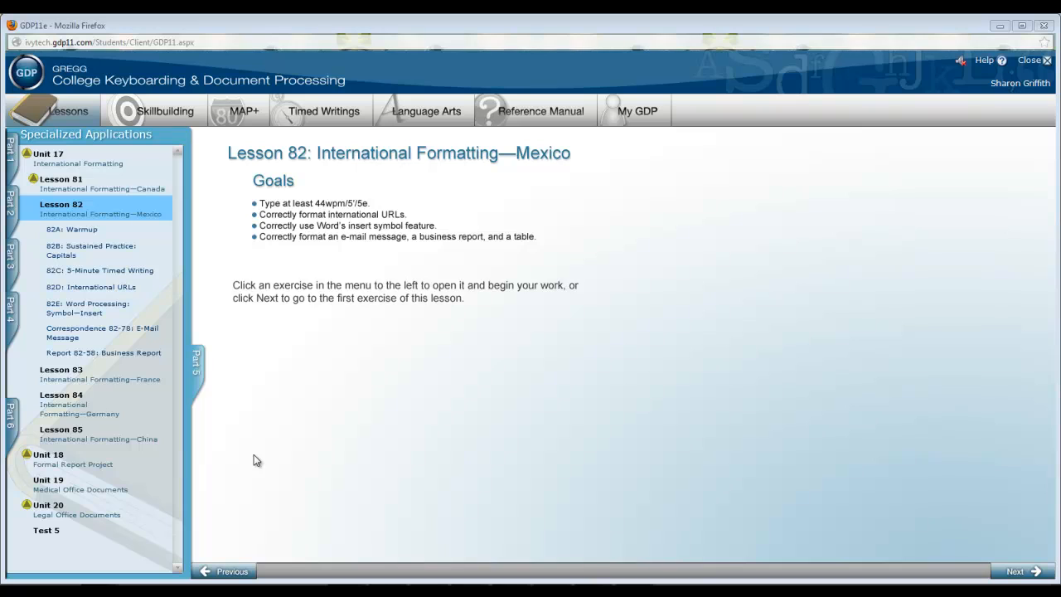
# Step: Go through Lesson 82 exercises 82D and 82E, and open the Correspondence 82-78 e-mail message in Word
pyautogui.click(122, 294)
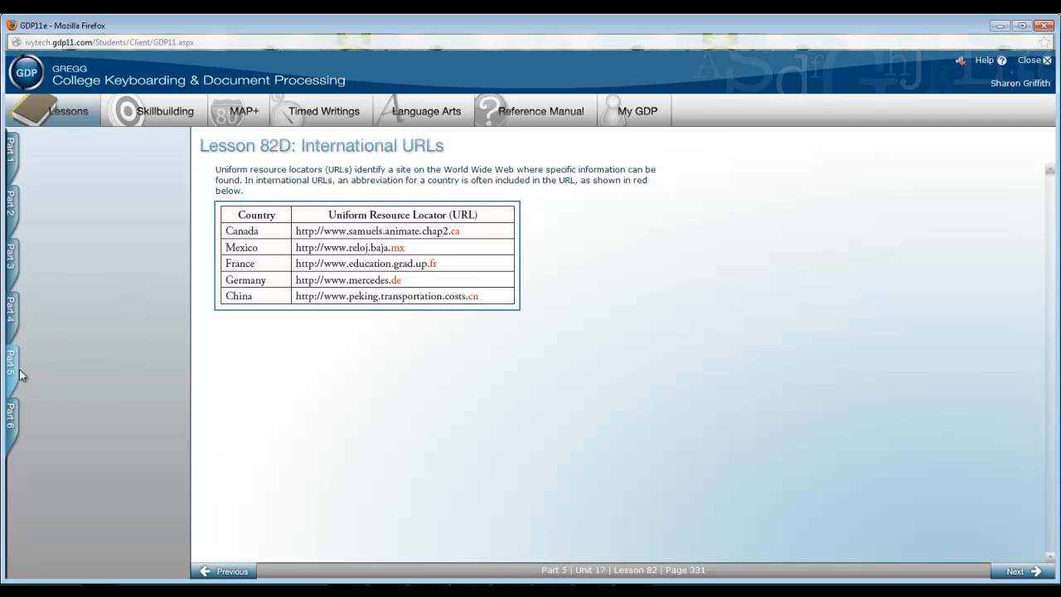
pyautogui.moveTo(19, 370)
pyautogui.click(92, 314)
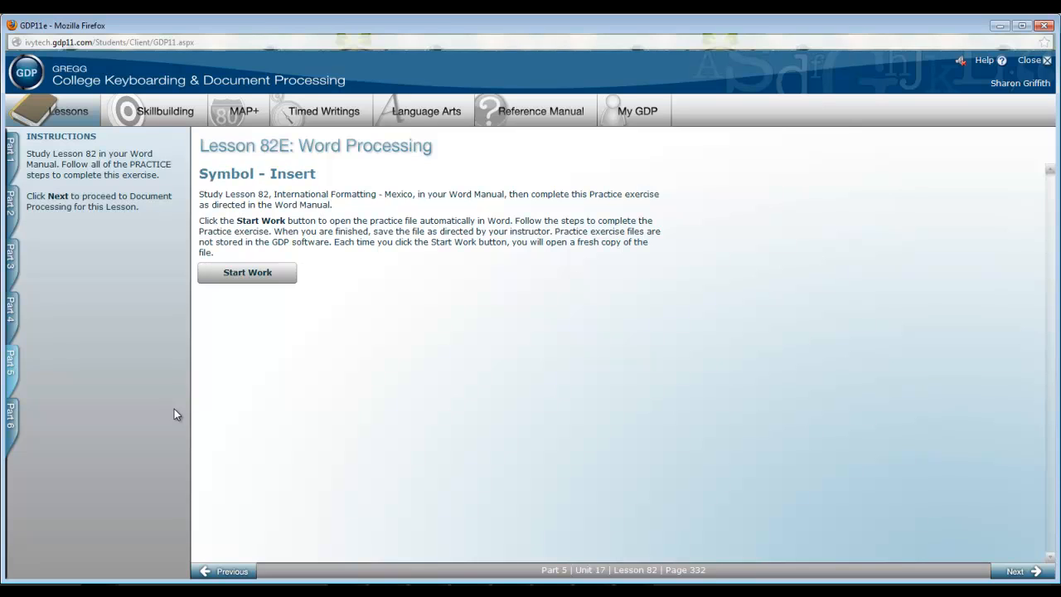
pyautogui.moveTo(13, 373)
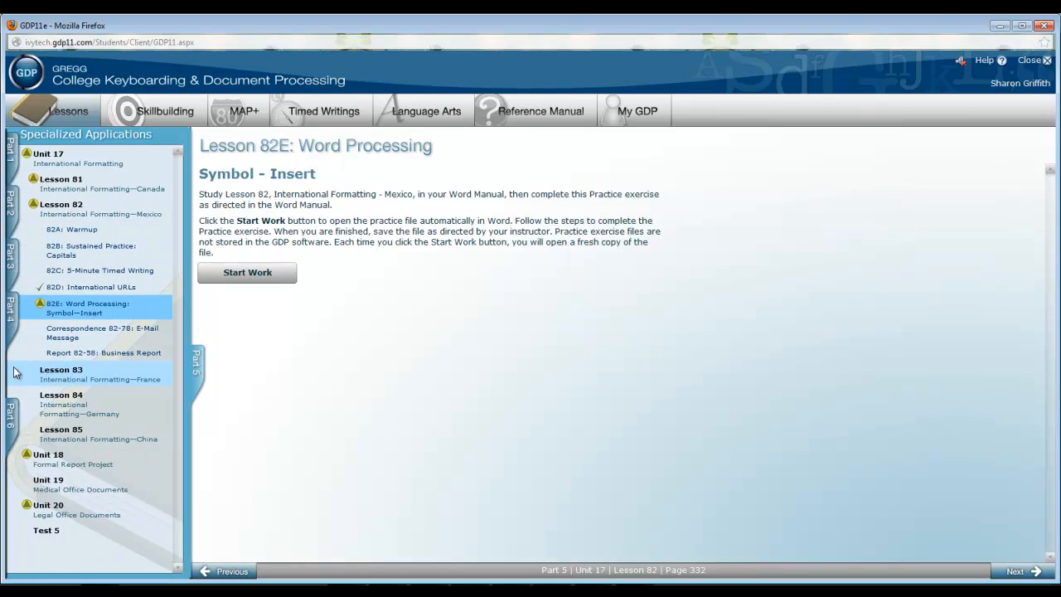
pyautogui.click(73, 335)
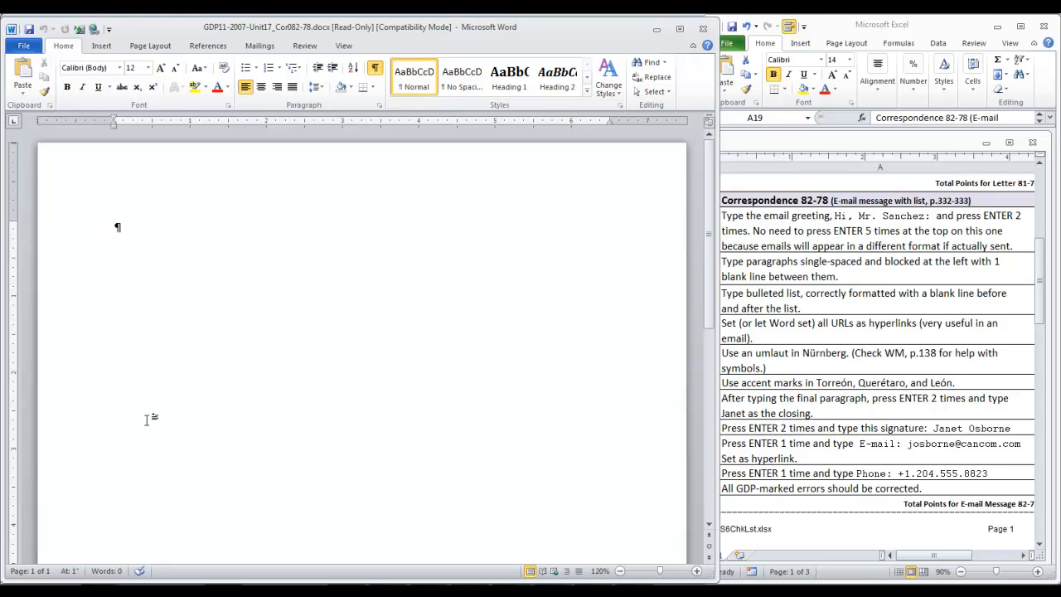
# Step: Write the recipient's greeting and two paragraphs on the new manufacturing plants and the planned Web sites, separated by blank lines
pyautogui.write('Hi, Mr. Sanchez:')
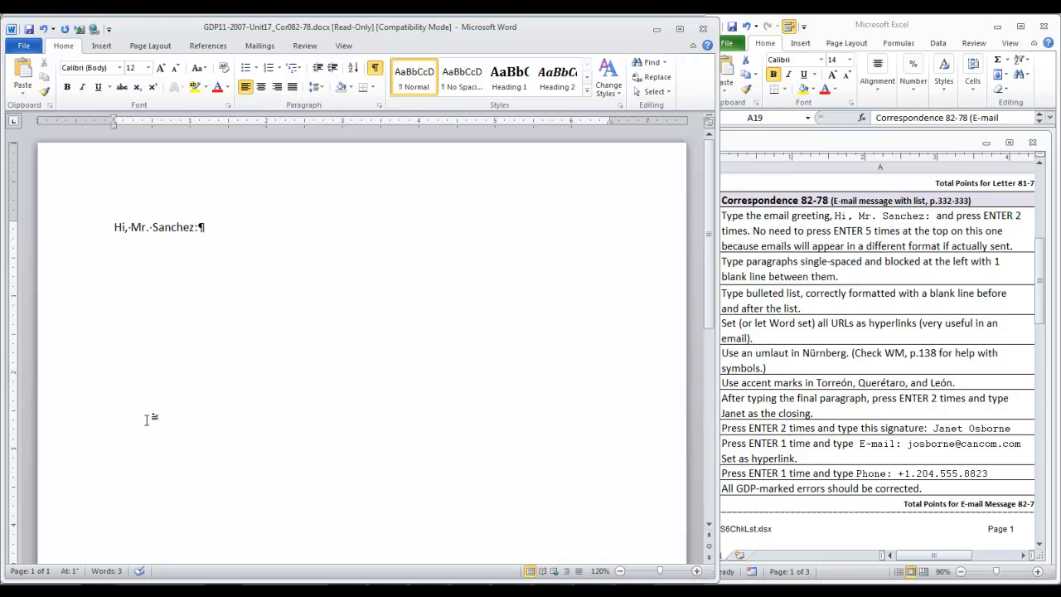
pyautogui.press('Return')
pyautogui.press('Return')
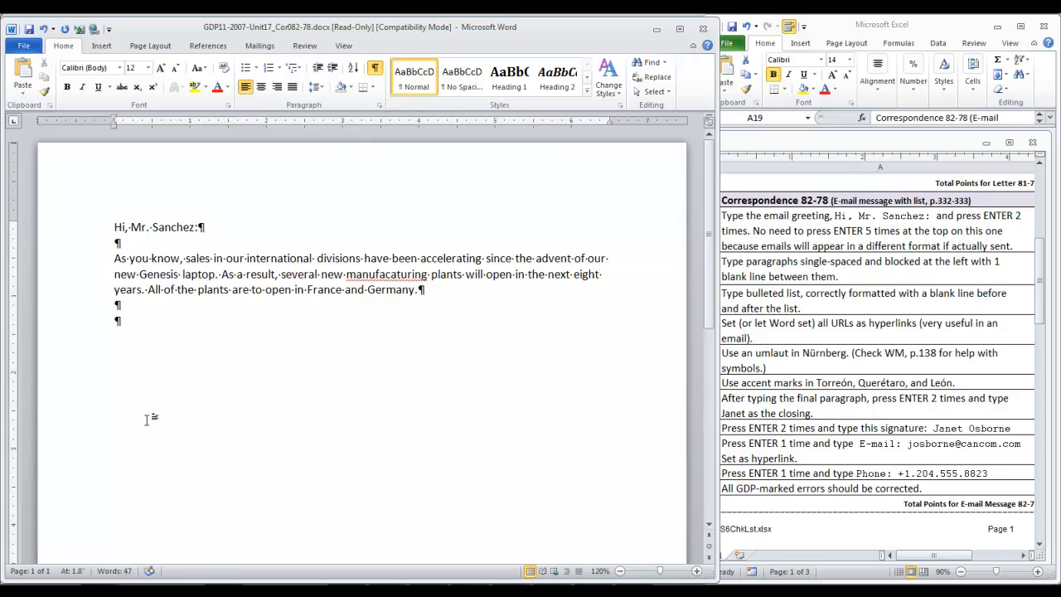
pyautogui.write('To market our new manufacturing plants and promote the Genesis, the Marketing Division is')
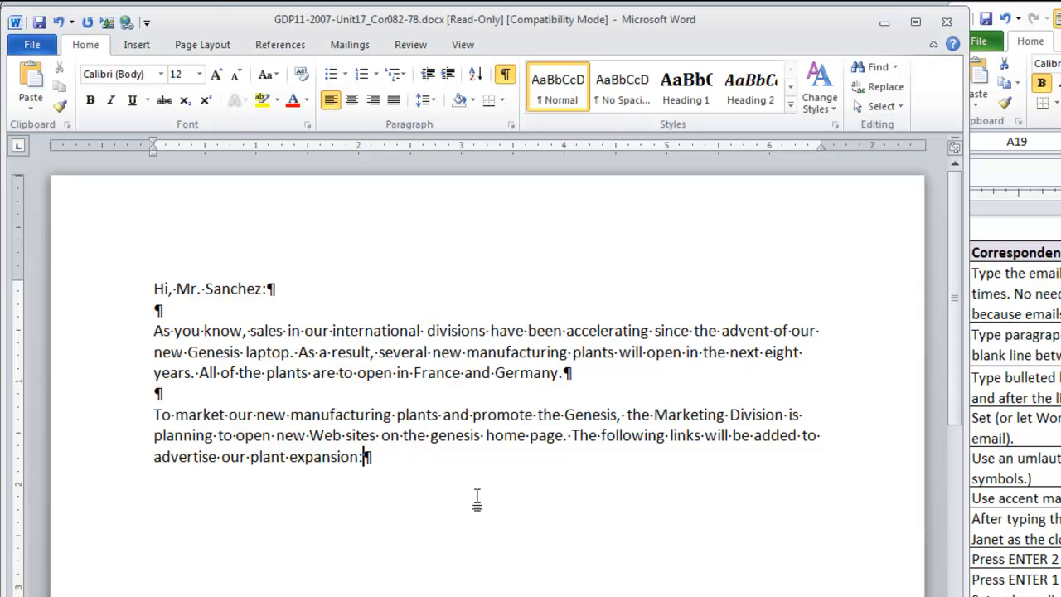
pyautogui.press('Return')
pyautogui.press('Return')
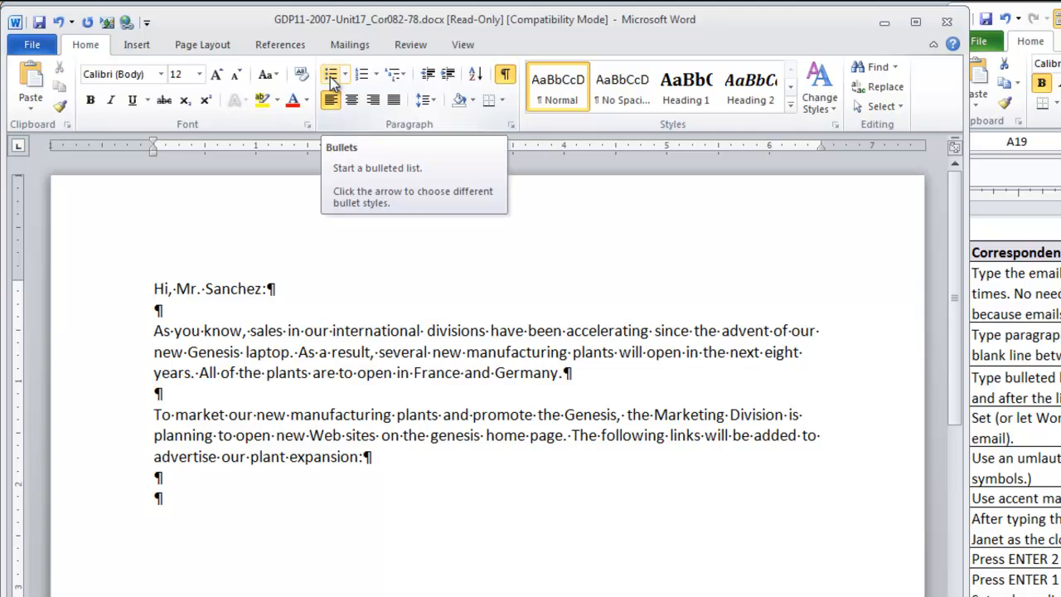
pyautogui.click(331, 76)
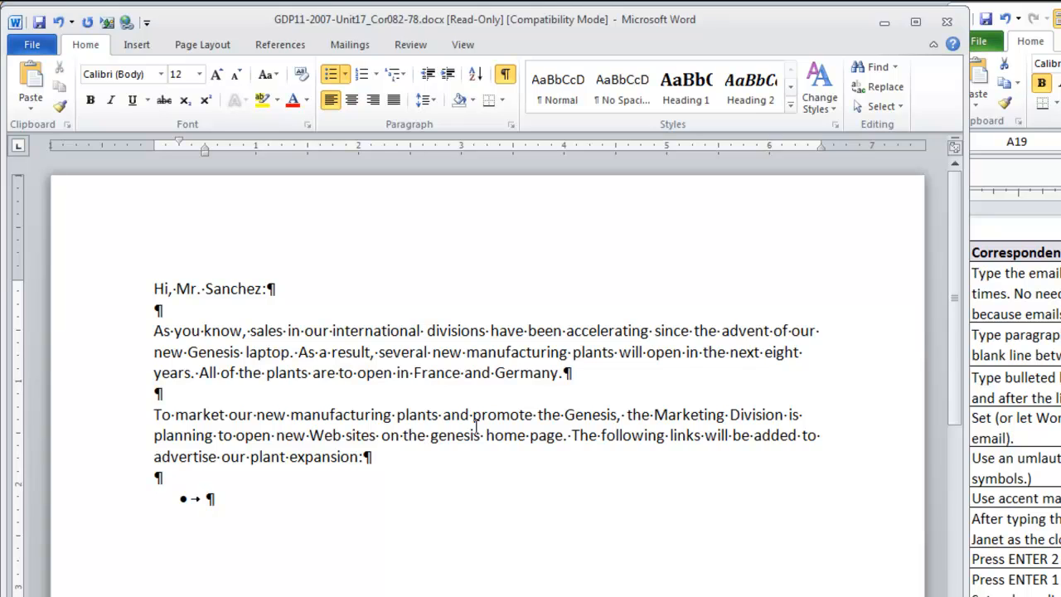
pyautogui.write('Lyon, France: ')
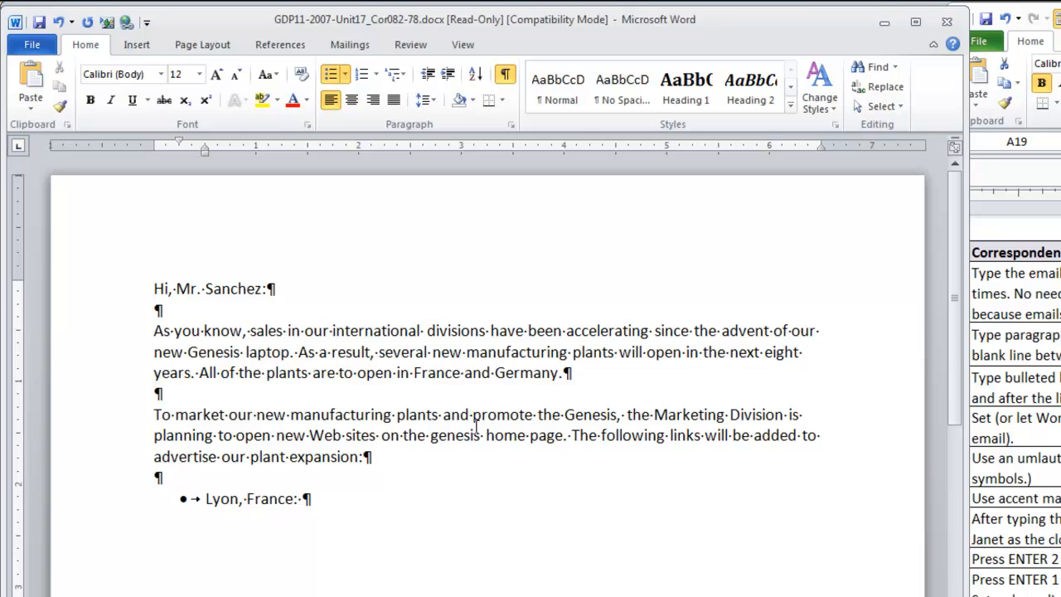
pyautogui.write('http://www.lyon.fr.genesis.new.html')
pyautogui.press('Return')
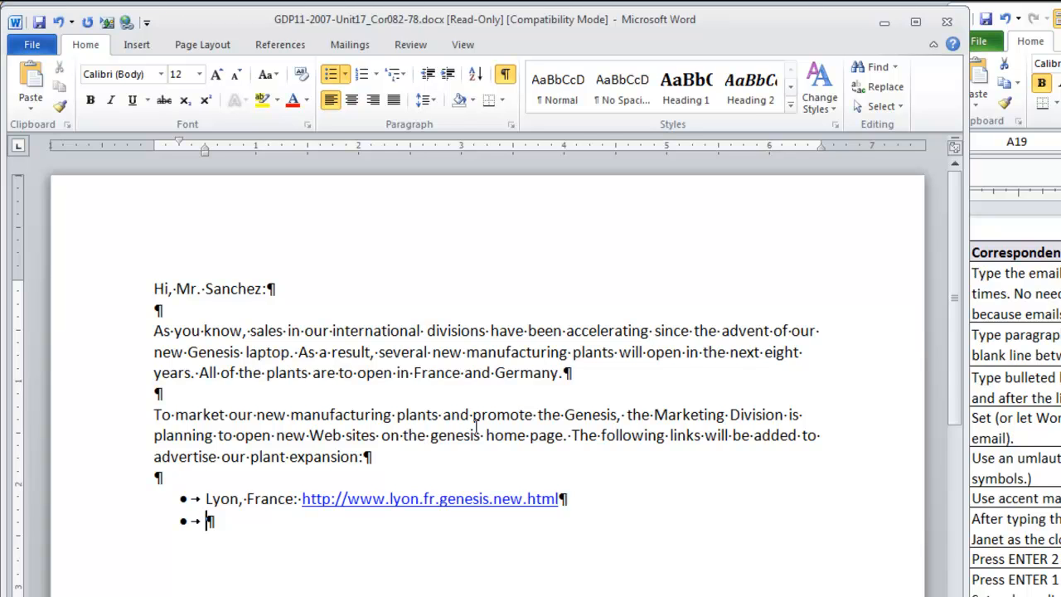
pyautogui.write('Reims, France: http://www.reims.fr.genesis.new.html')
pyautogui.press('Return')
pyautogui.write('Bremen, Germany: http://www.bremen.de.genesis')
pyautogui.press('Return')
pyautogui.write('Leipzig, Germany: http://www.leipzig.de.genesis.new.html')
pyautogui.click(508, 469)
pyautogui.write('new.')
pyautogui.click(616, 492)
pyautogui.press('Return')
pyautogui.write('Nurnberg, Germany: http://www.nurnberg.de.genesis.new.html')
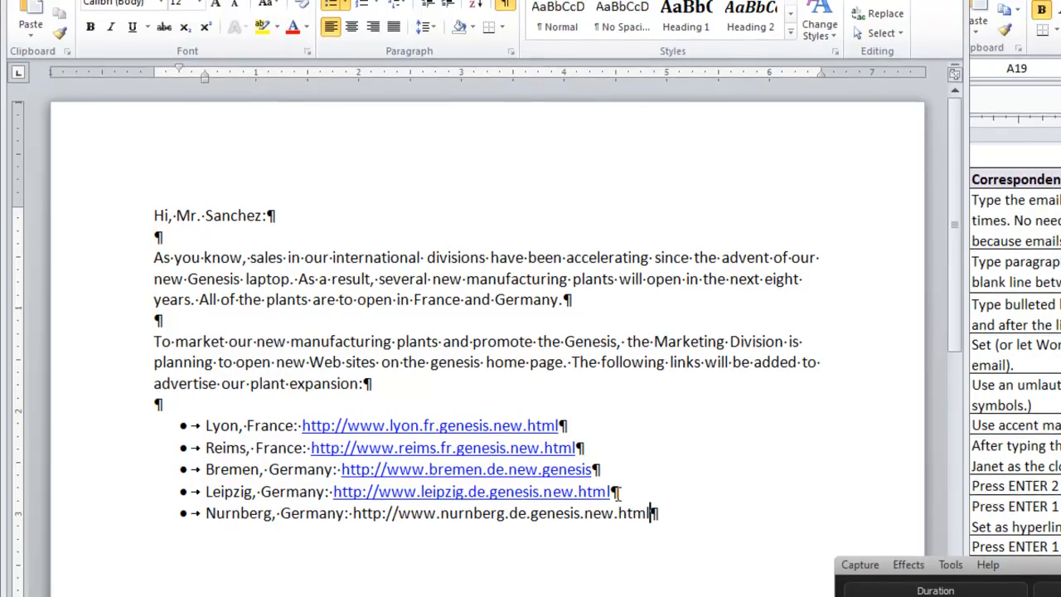
pyautogui.press('BackSpace')
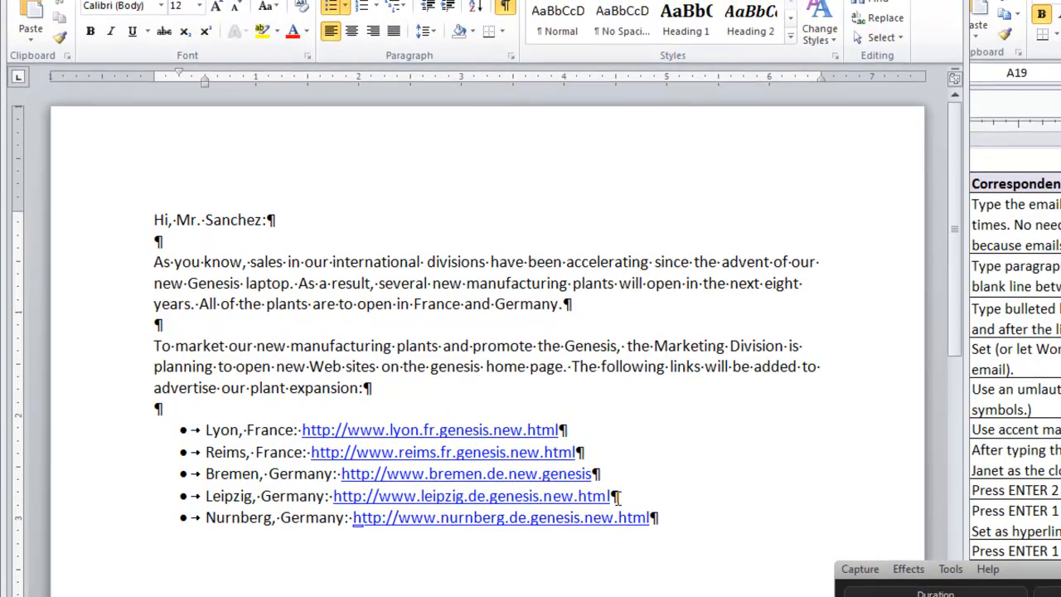
# Step: End the bulleted list and write the paragraph on the August launch and the possible campaign in Torreon, Queretaro, and Leon
pyautogui.press('Return')
pyautogui.press('Return')
pyautogui.press('Return')
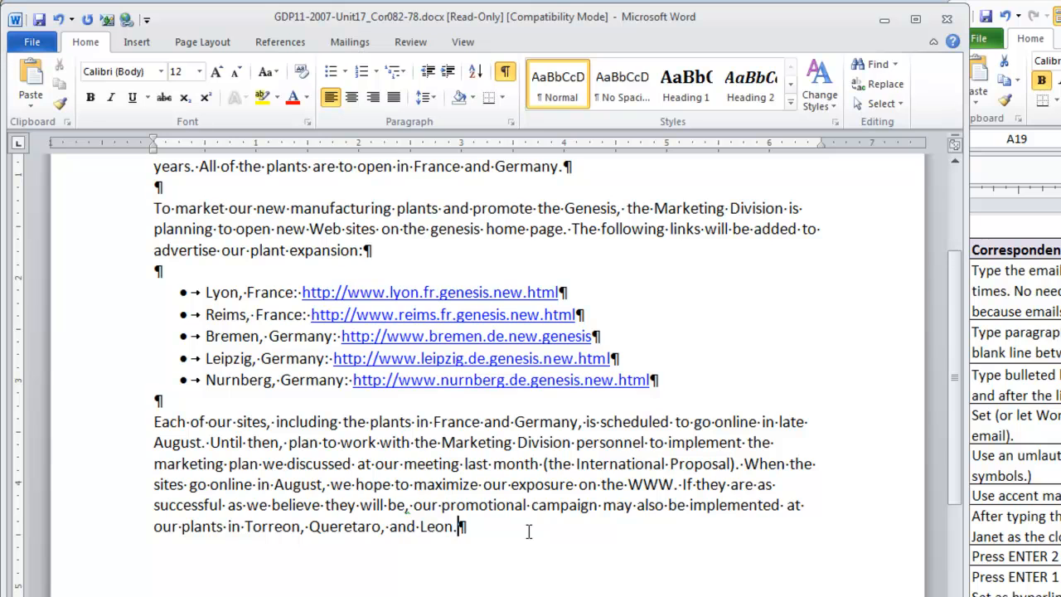
pyautogui.press('Return')
pyautogui.press('Return')
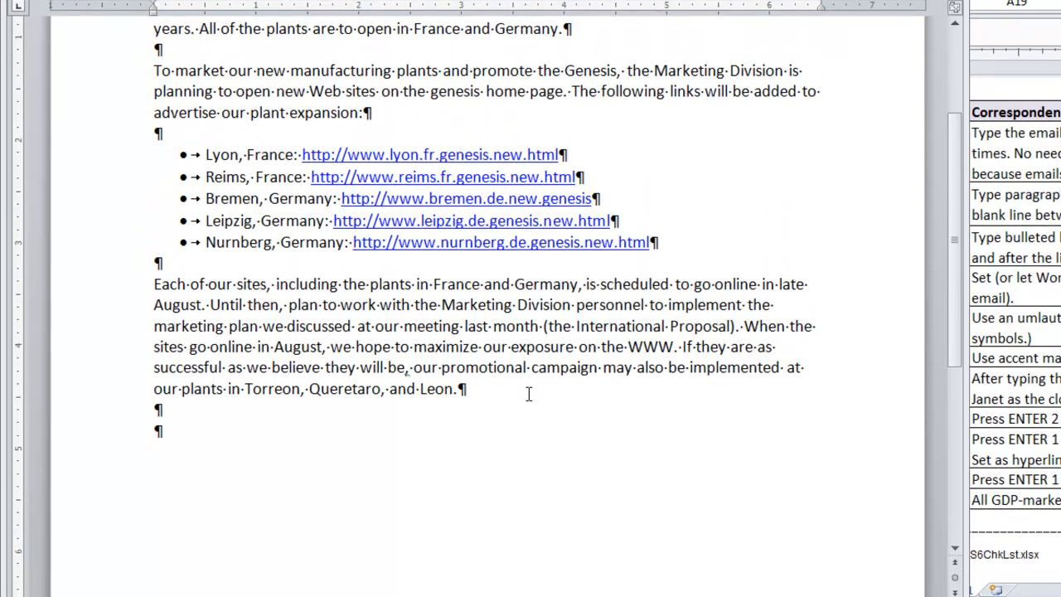
# Step: Add the sender's first name as the closing, followed by the full-name signature and the e-mail and phone lines
pyautogui.write('Janet')
pyautogui.press('Return')
pyautogui.press('Return')
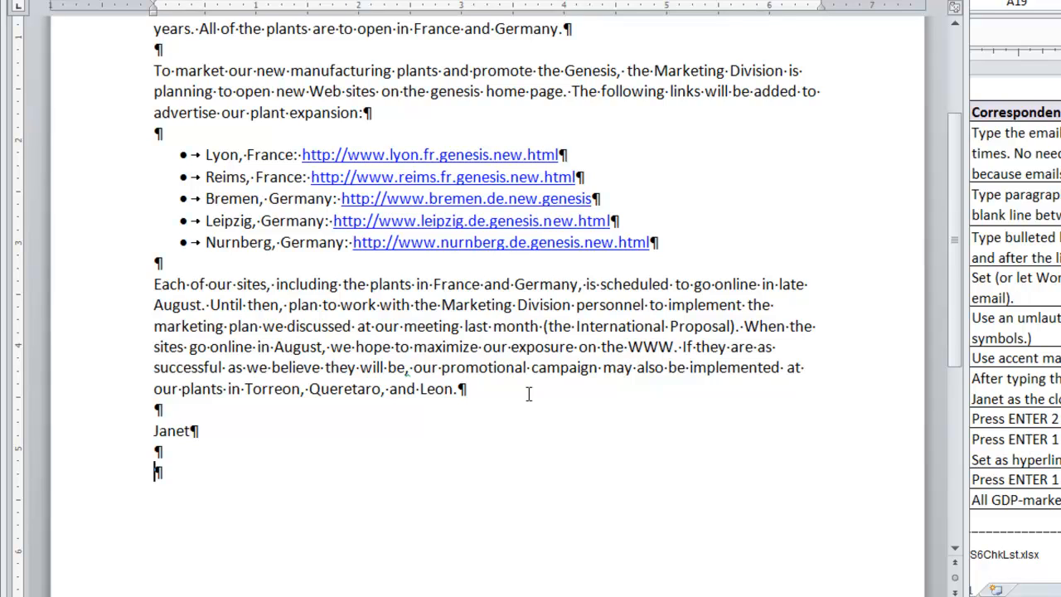
pyautogui.write('Janet Osborne')
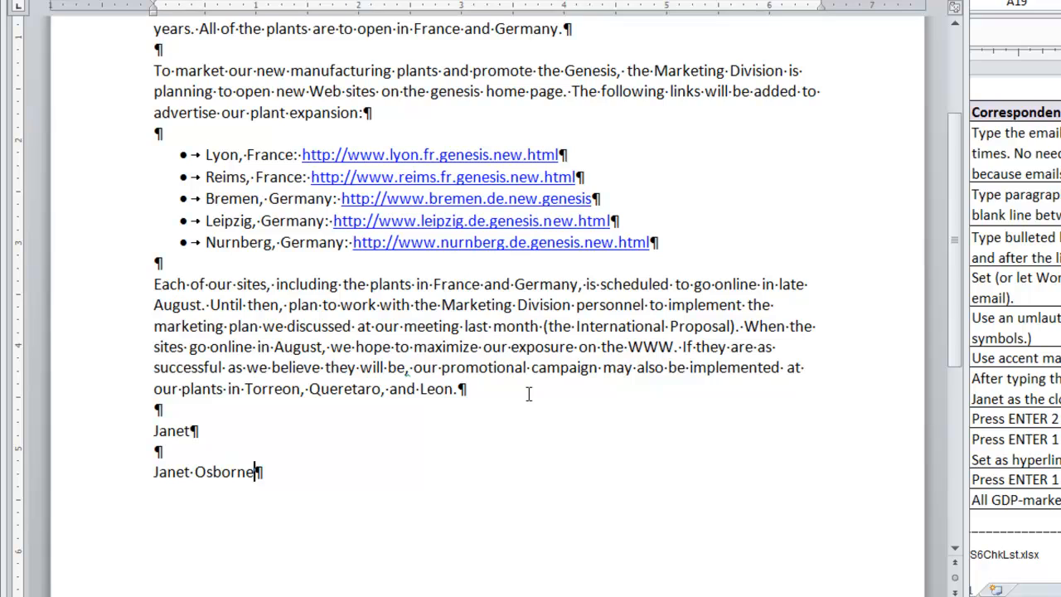
pyautogui.press('Return')
pyautogui.hotkey('ctrl', 'v')
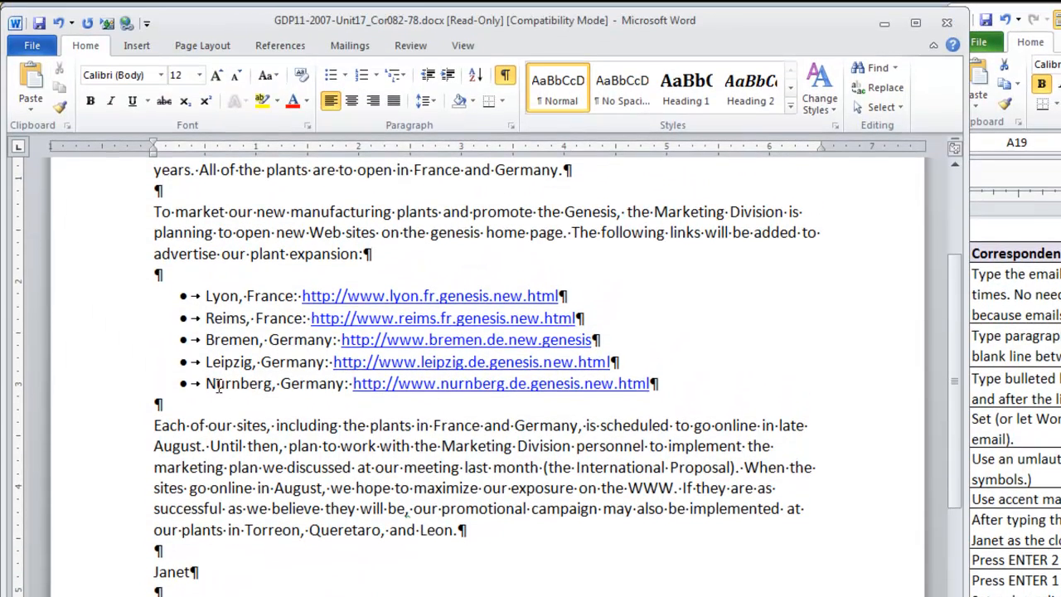
# Step: Replace the u in the city name Nurnberg in the last bullet with the symbol ü
pyautogui.click(218, 244)
pyautogui.moveTo(216, 384); pyautogui.dragTo(225, 383)
pyautogui.click(138, 46)
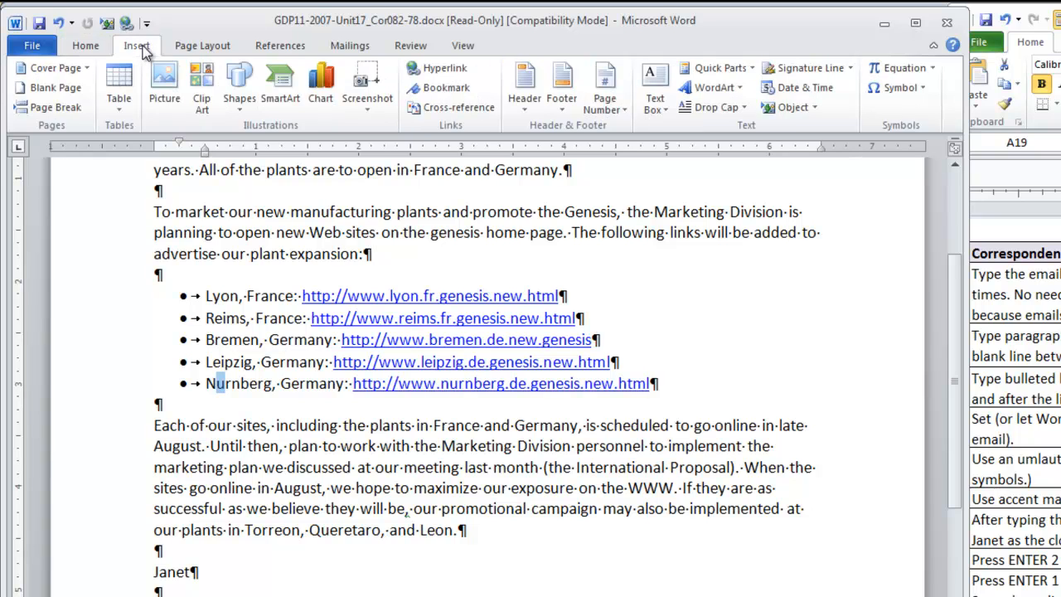
pyautogui.click(901, 90)
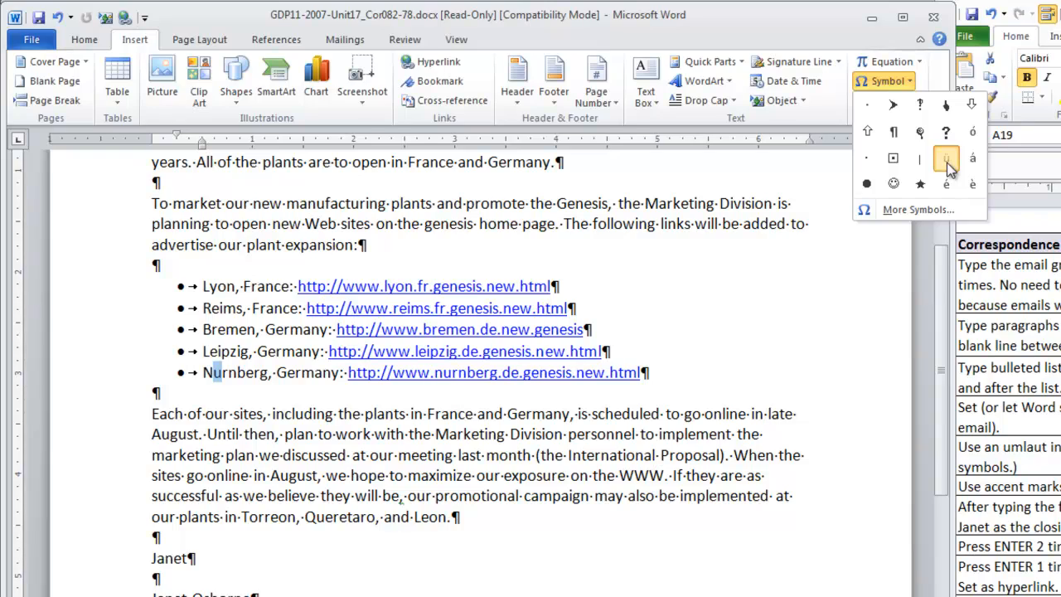
pyautogui.click(946, 160)
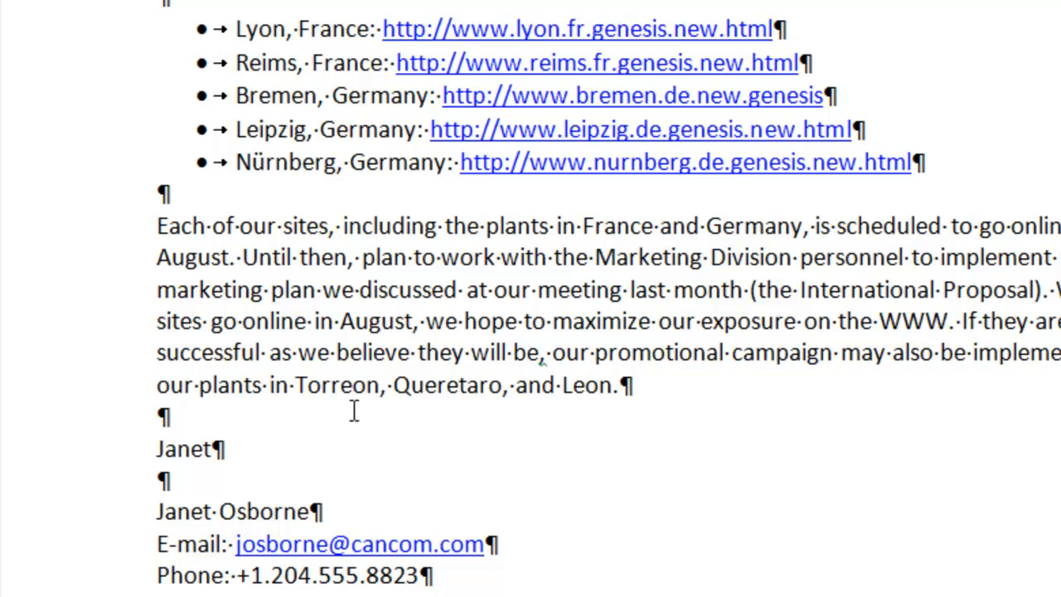
# Step: Replace the second o in Torreon in the final paragraph with the symbol ó
pyautogui.moveTo(351, 386); pyautogui.dragTo(365, 386)
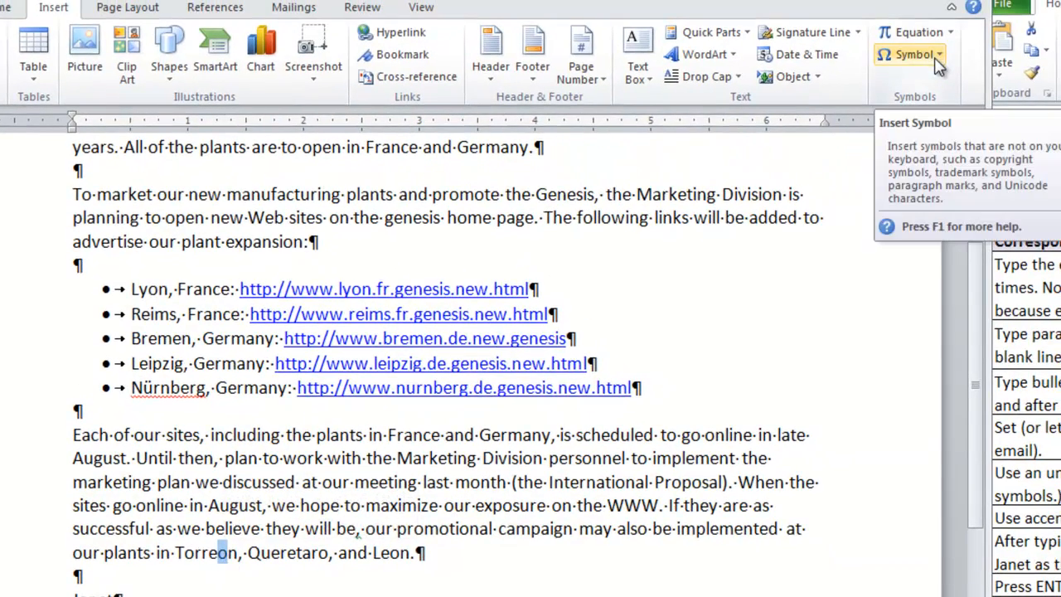
pyautogui.click(980, 20)
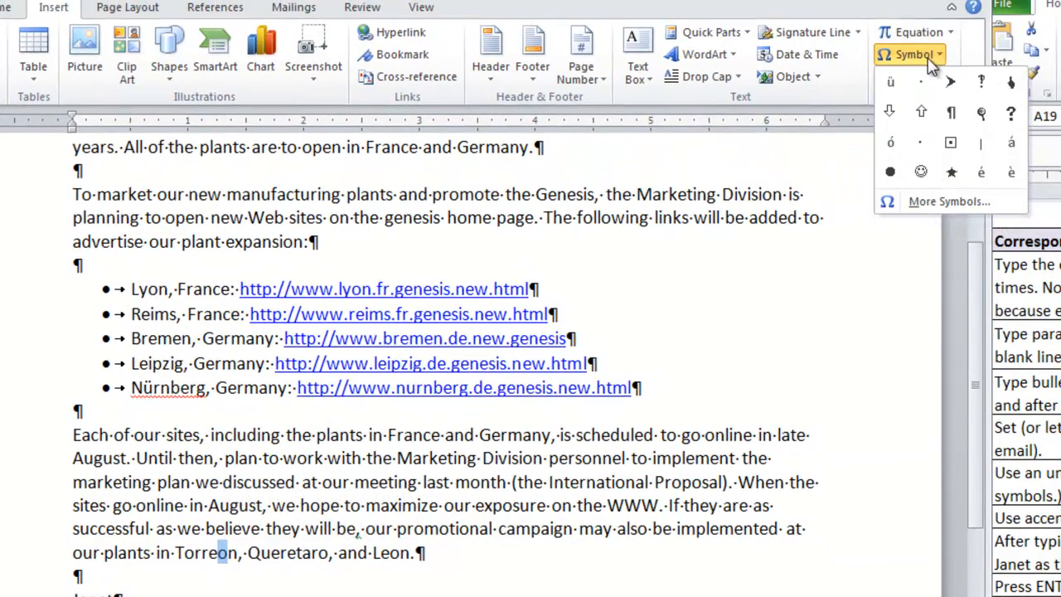
pyautogui.click(891, 144)
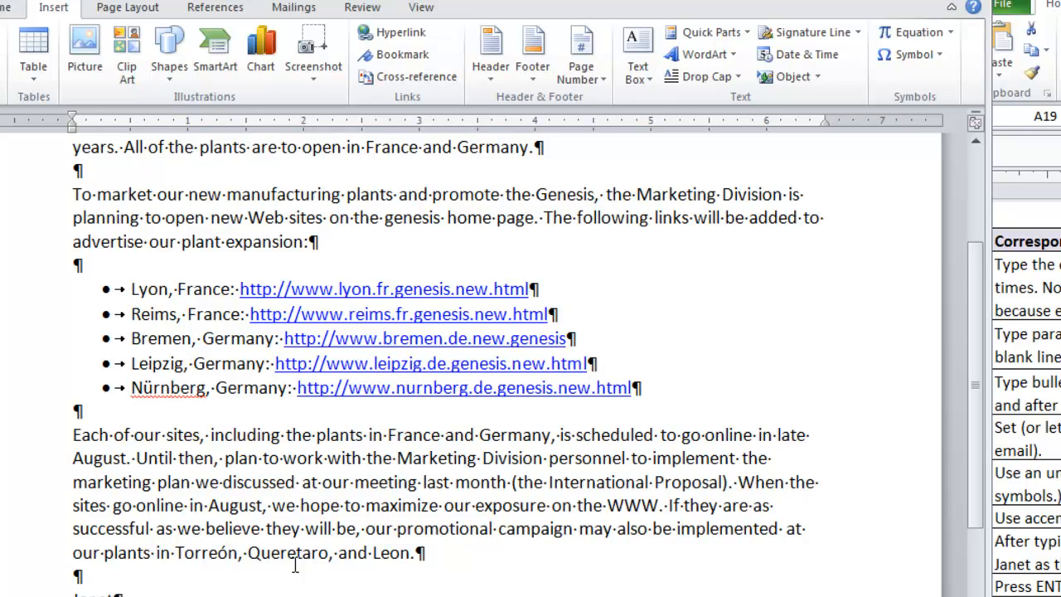
# Step: Replace the second e in Queretaro in the final paragraph with the symbol é
pyautogui.moveTo(287, 554); pyautogui.dragTo(296, 555)
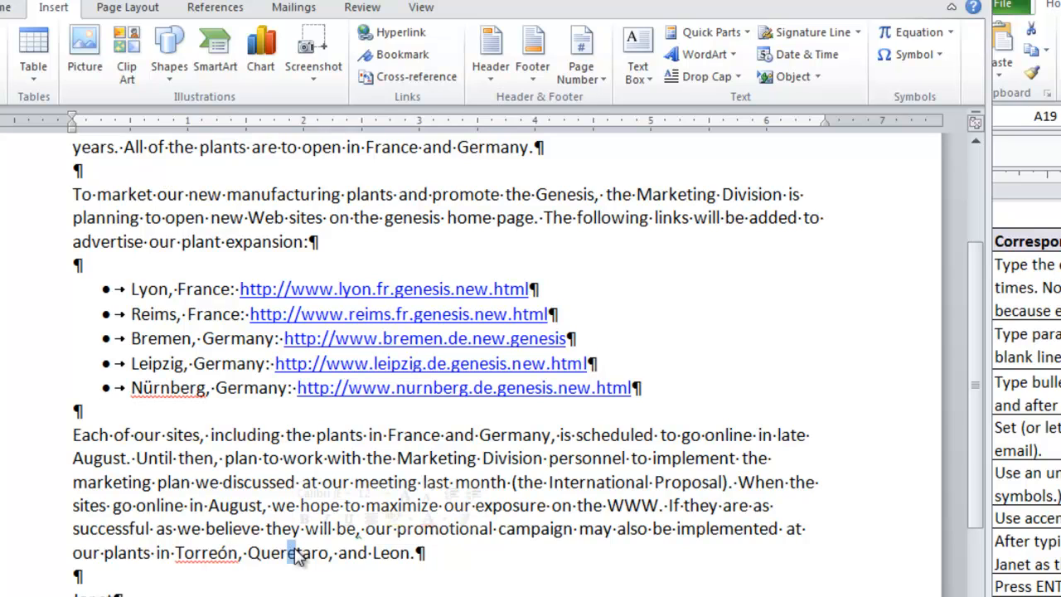
pyautogui.click(940, 58)
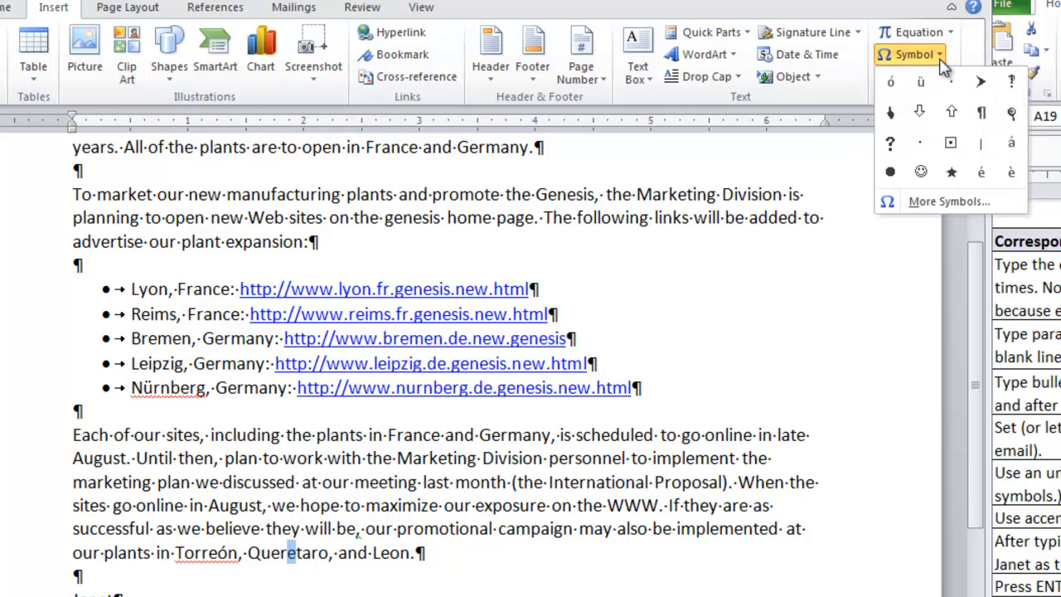
pyautogui.click(982, 181)
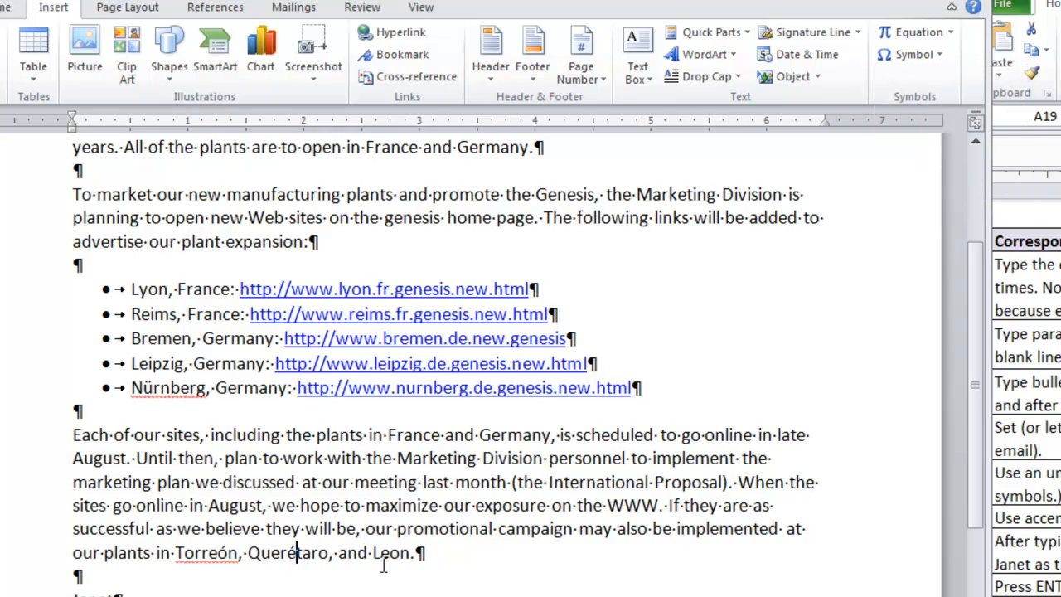
# Step: Replace the o in Leon in the final paragraph with the symbol ó
pyautogui.moveTo(390, 554); pyautogui.dragTo(397, 557)
pyautogui.click(911, 53)
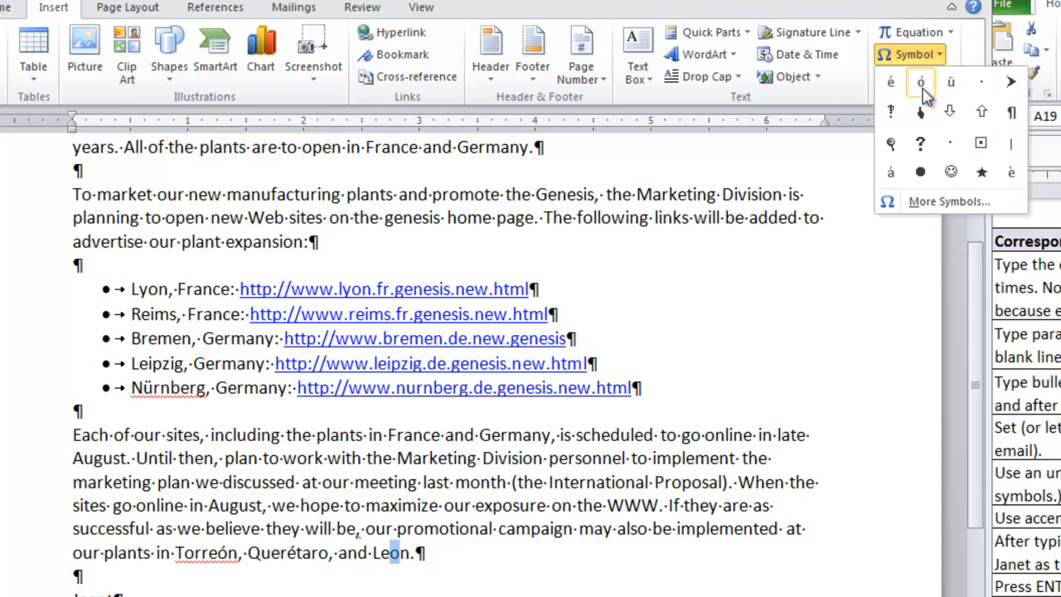
pyautogui.click(920, 83)
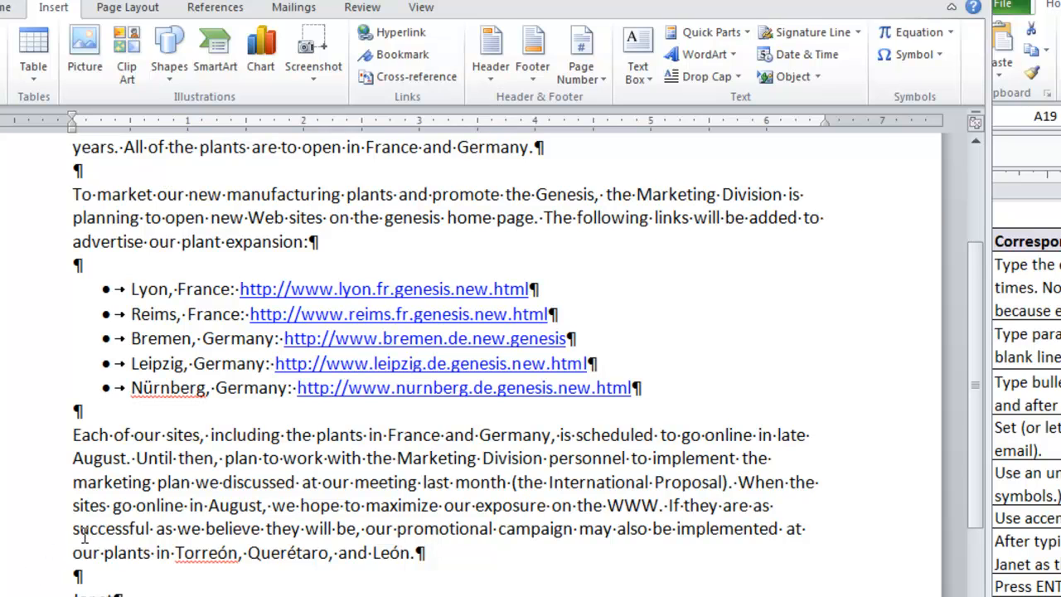
# Step: Examine the available symbols, special characters and recently used symbols for the first u in "successful" without inserting any
pyautogui.moveTo(81, 535); pyautogui.dragTo(90, 536)
pyautogui.click(909, 55)
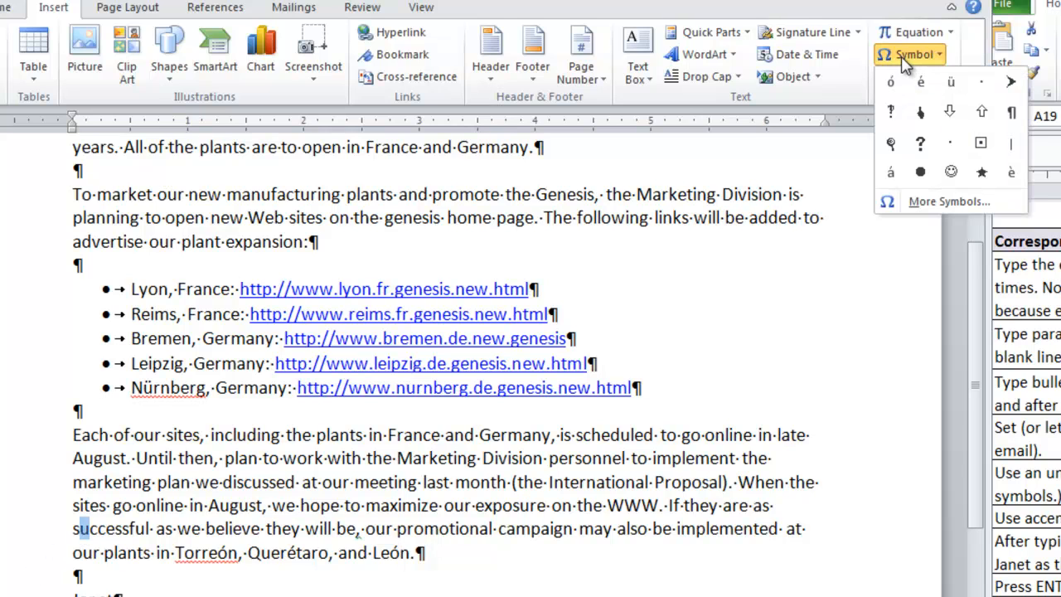
pyautogui.click(899, 200)
pyautogui.moveTo(719, 197); pyautogui.dragTo(753, 198)
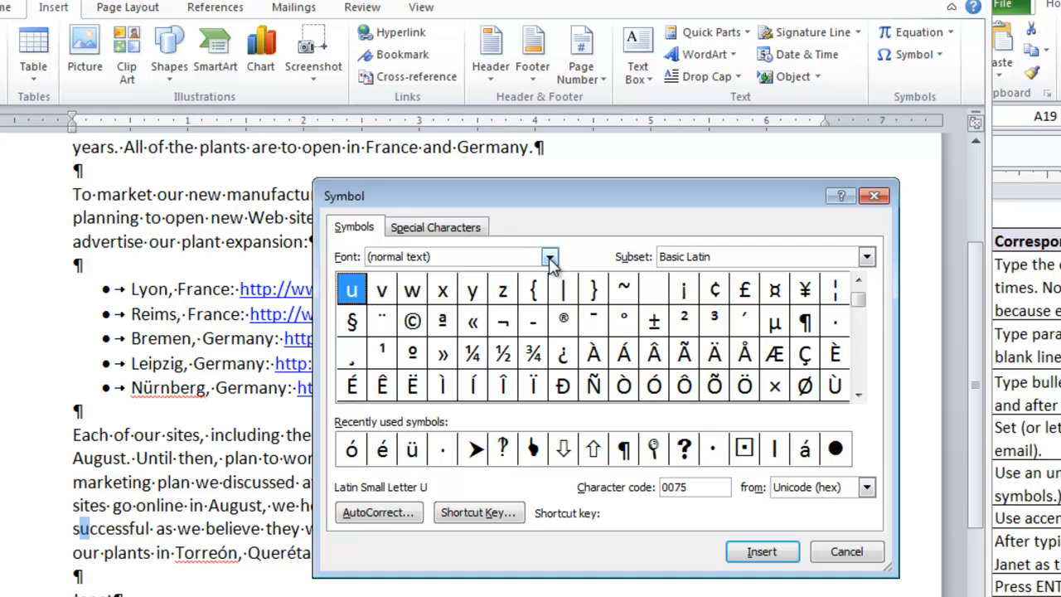
pyautogui.click(426, 236)
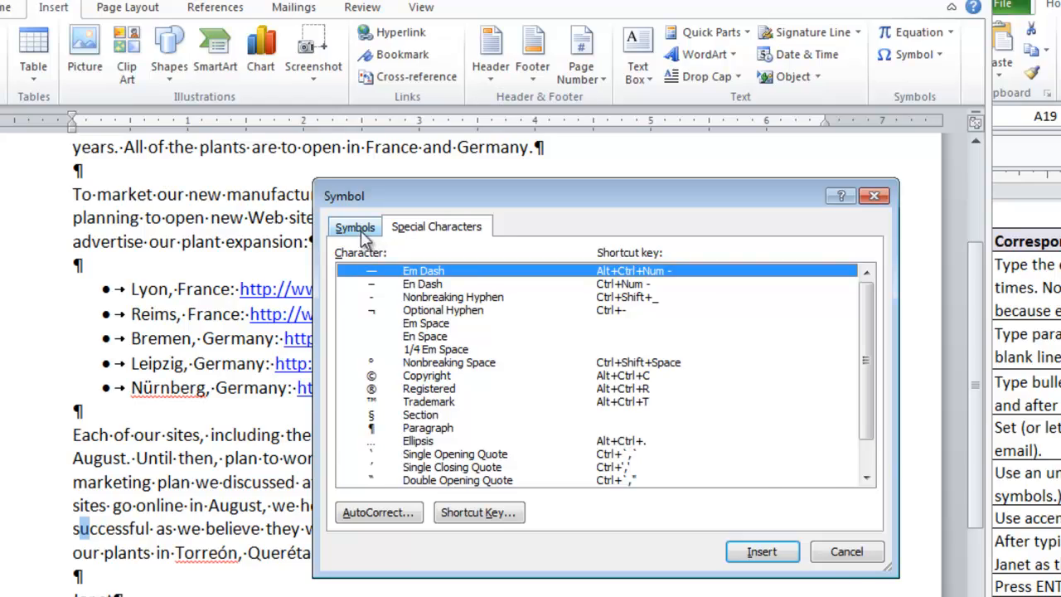
pyautogui.click(358, 229)
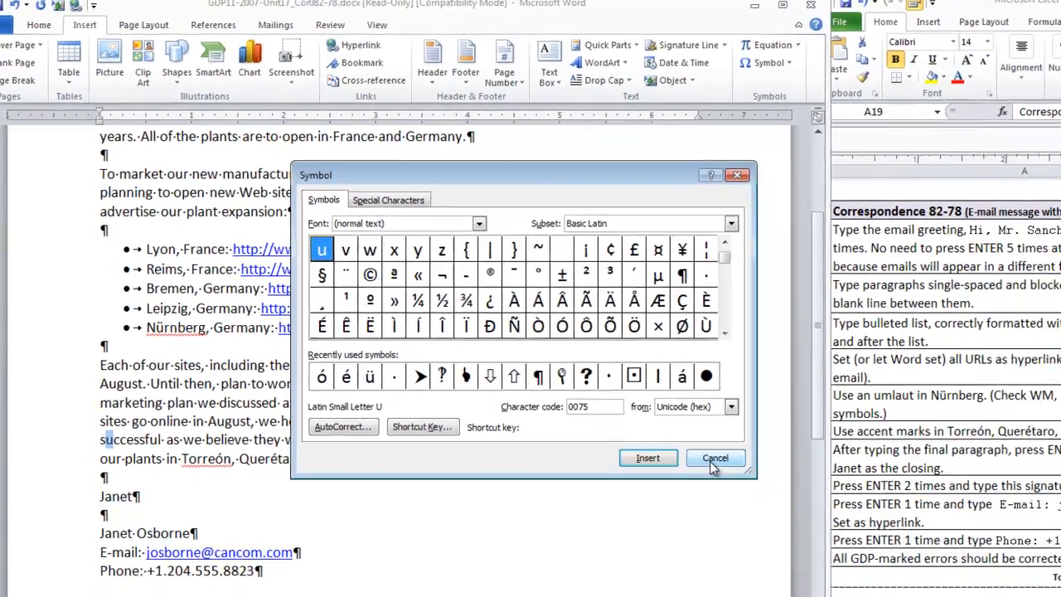
pyautogui.click(713, 461)
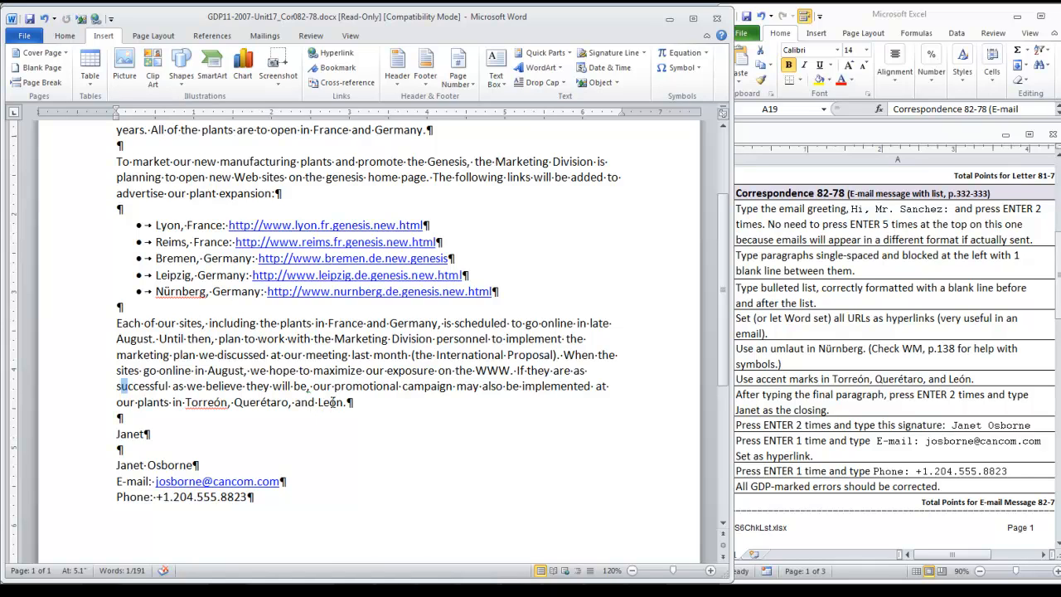
pyautogui.click(682, 67)
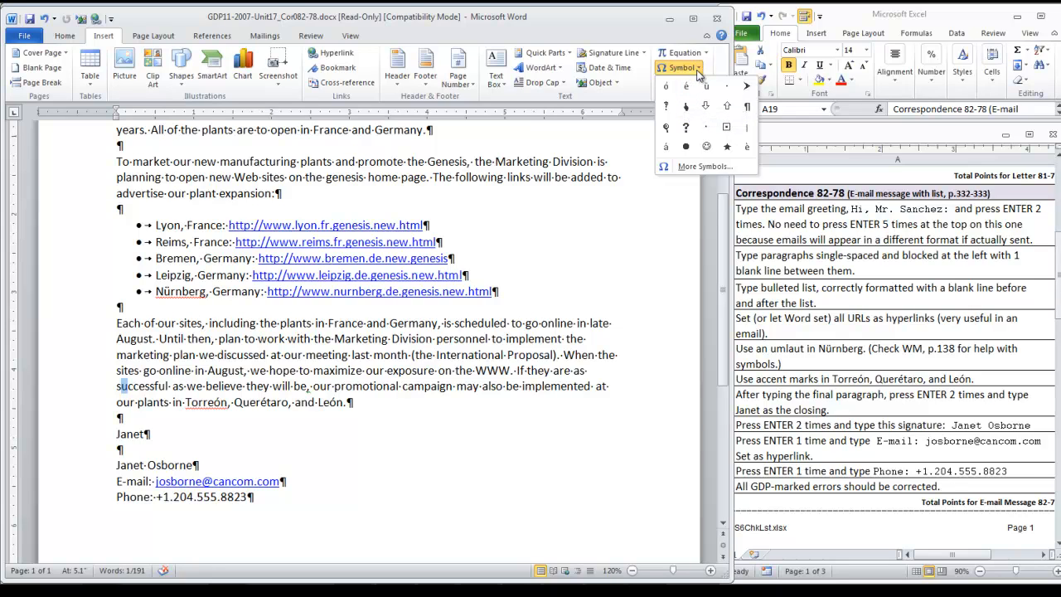
pyautogui.click(478, 442)
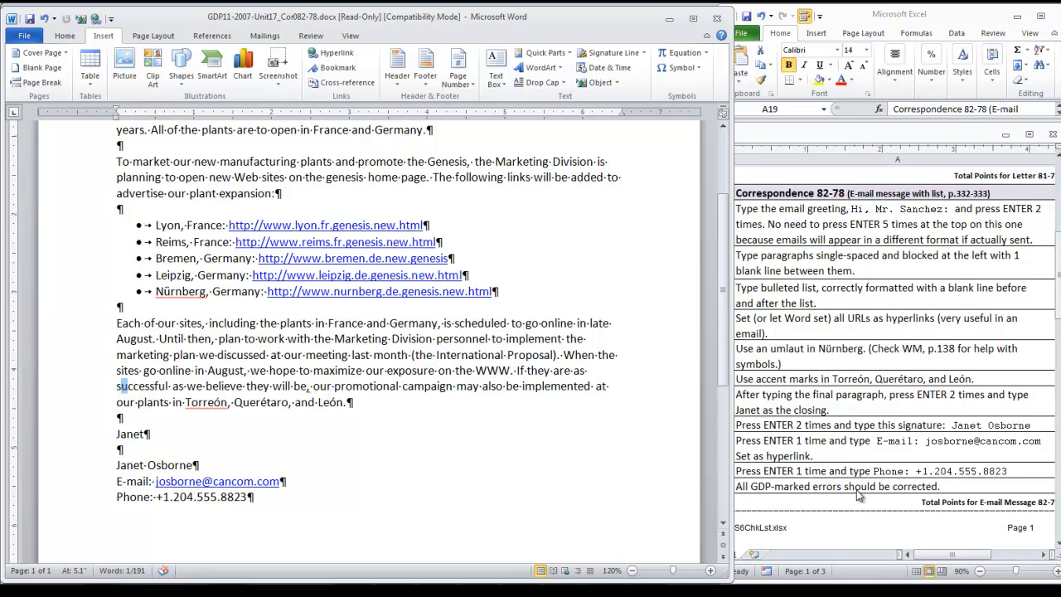
pyautogui.scroll(1, 448, 488)
pyautogui.scroll(3, 448, 488)
pyautogui.scroll(-2, 448, 488)
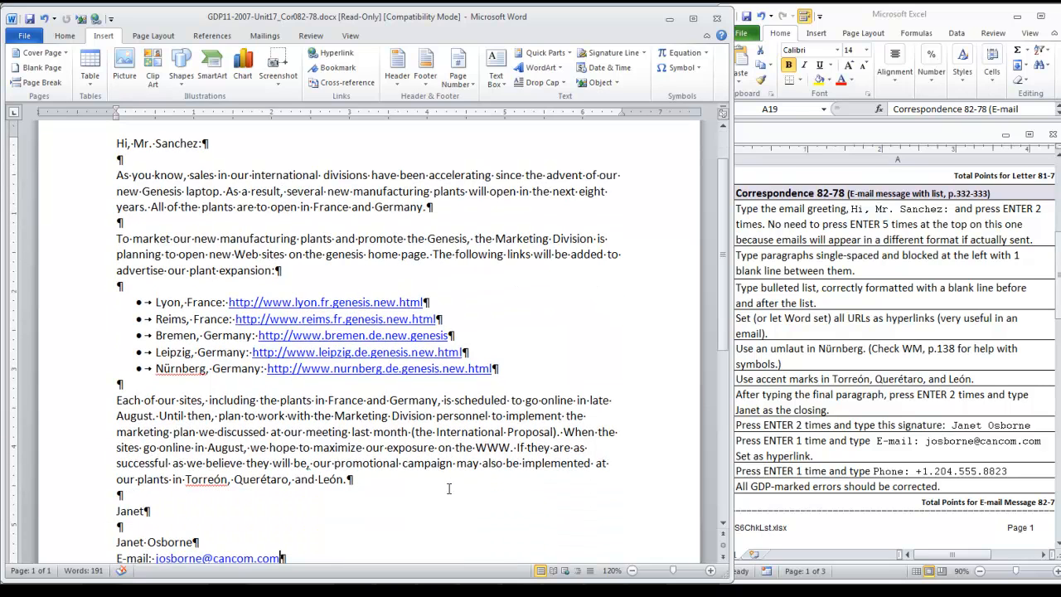
pyautogui.scroll(-2, 448, 488)
pyautogui.scroll(3, 452, 490)
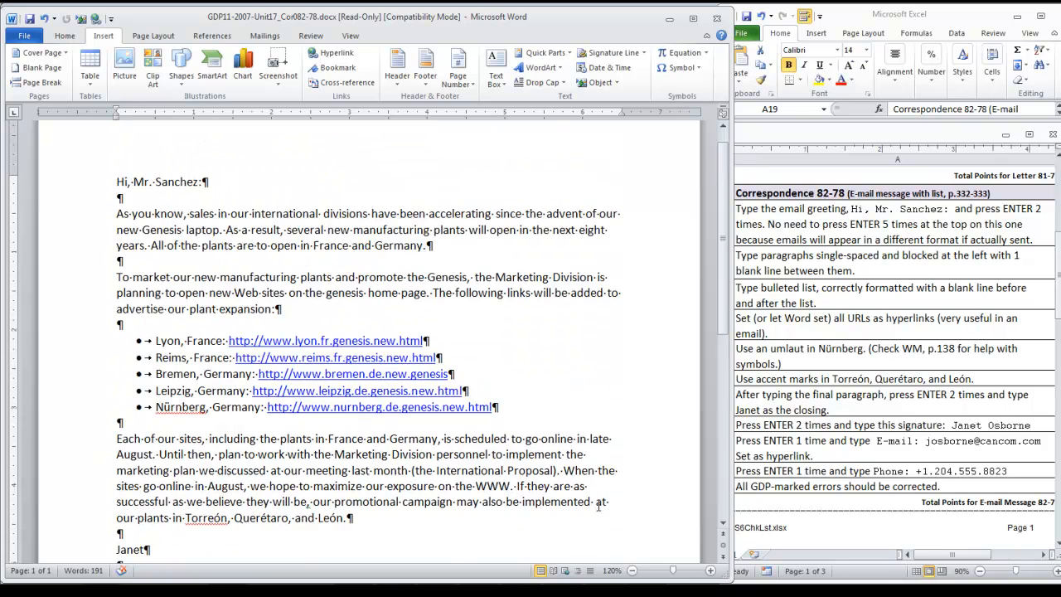